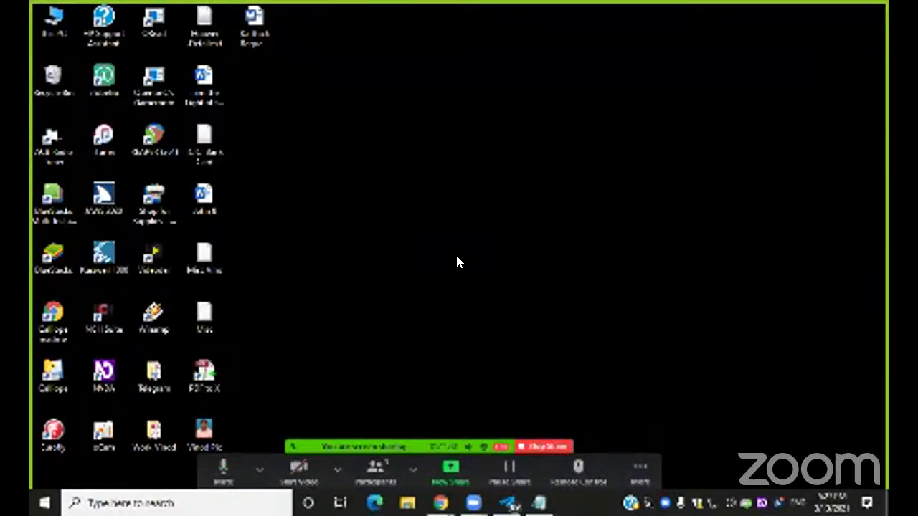
Review the two-language sample text in the untitled Notepad document, and return to the desktop
key(alt+Tab)
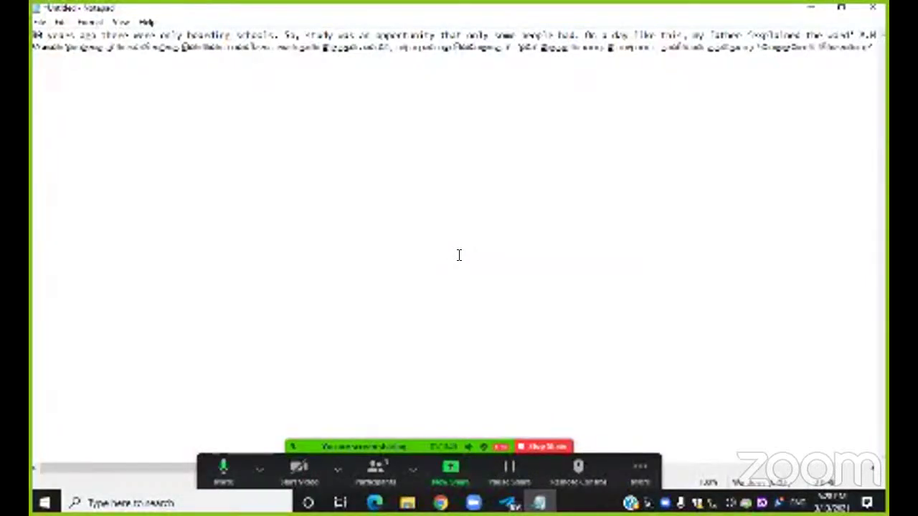
key(super+d)
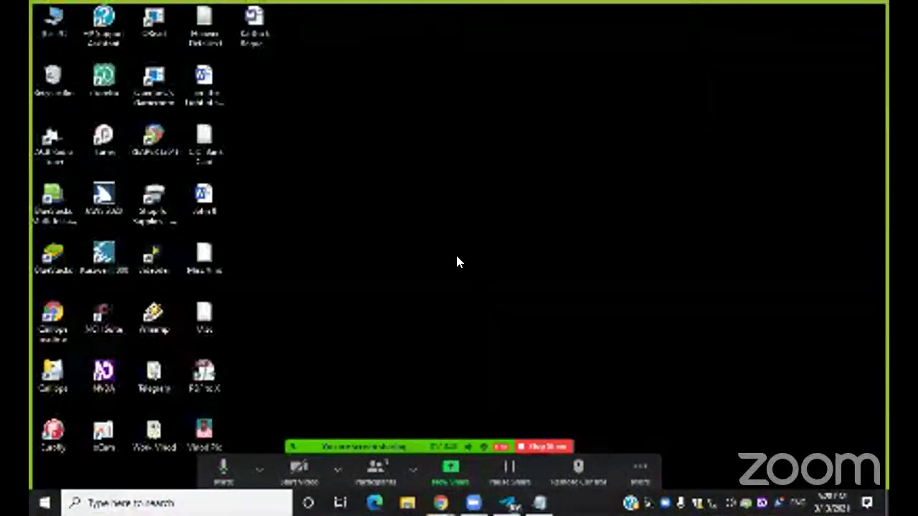
Open the NVDA Add-ons Manager
right_click(458, 262)
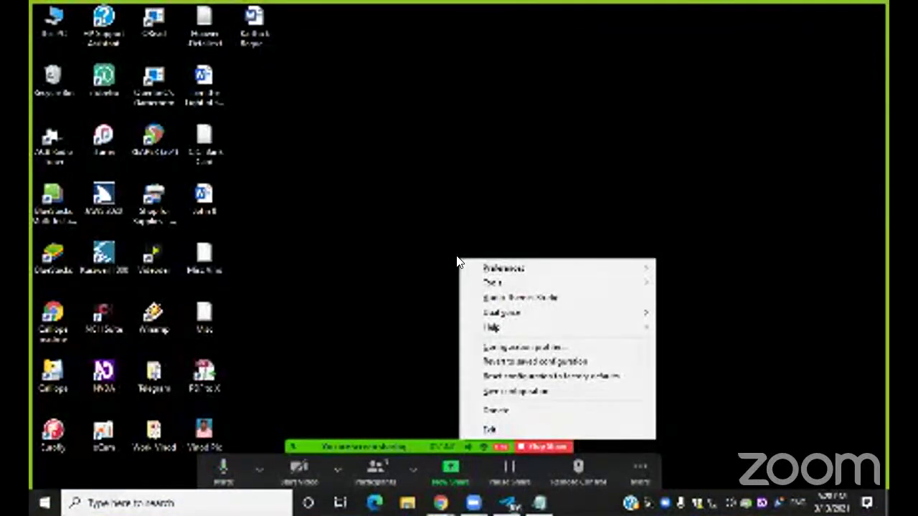
key(Down)
key(Down)
key(Right)
key(Down)
key(Down)
key(Down)
key(Down)
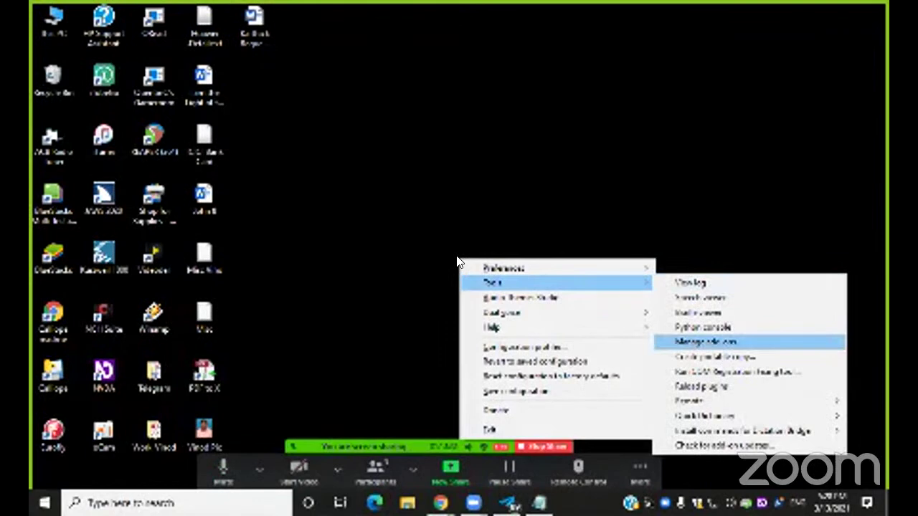
key(Return)
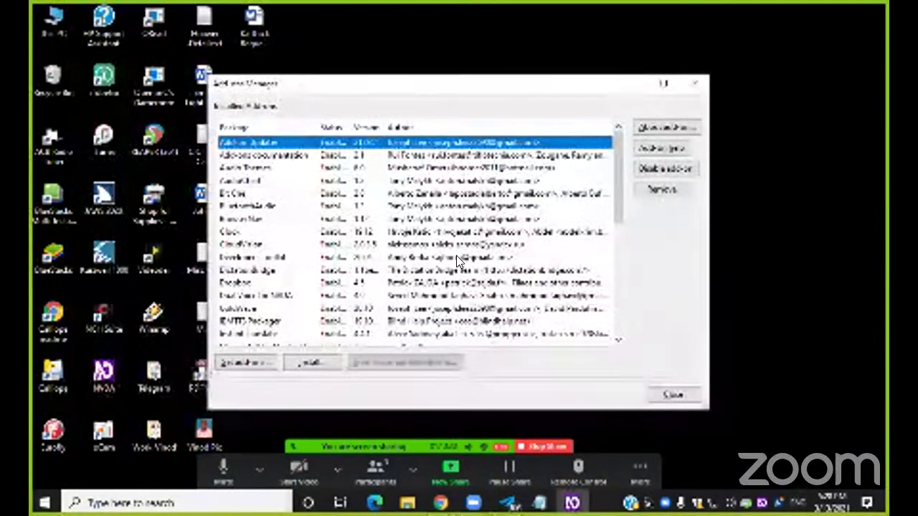
Skim the installed add-ons near the start of the list and go to its last entry
click(459, 258)
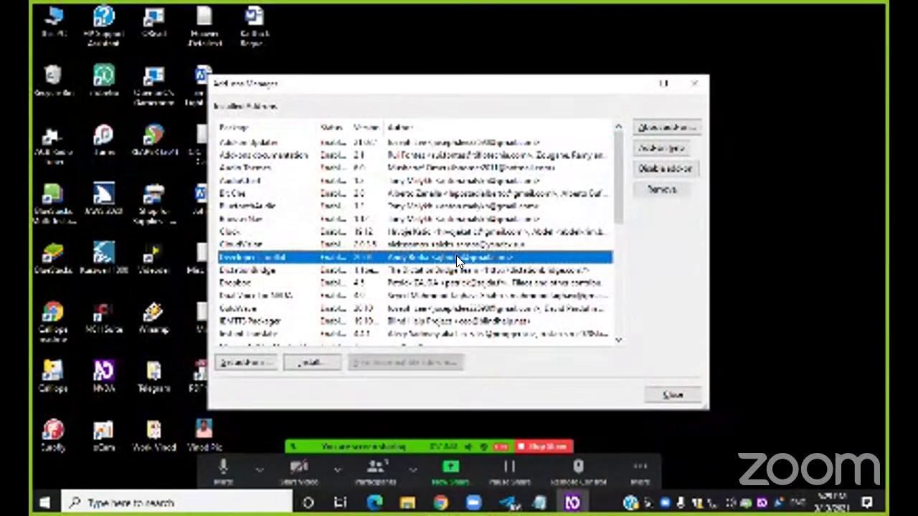
key(Down)
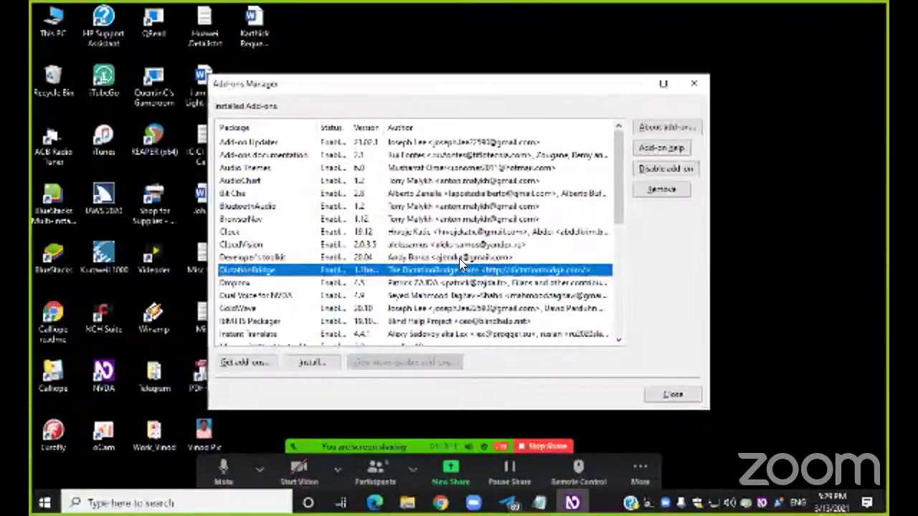
key(Up)
key(Up)
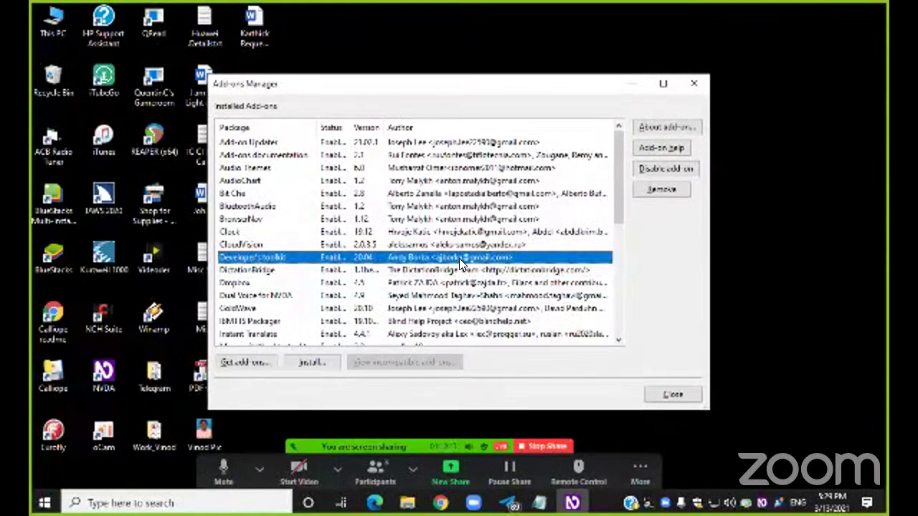
key(Up)
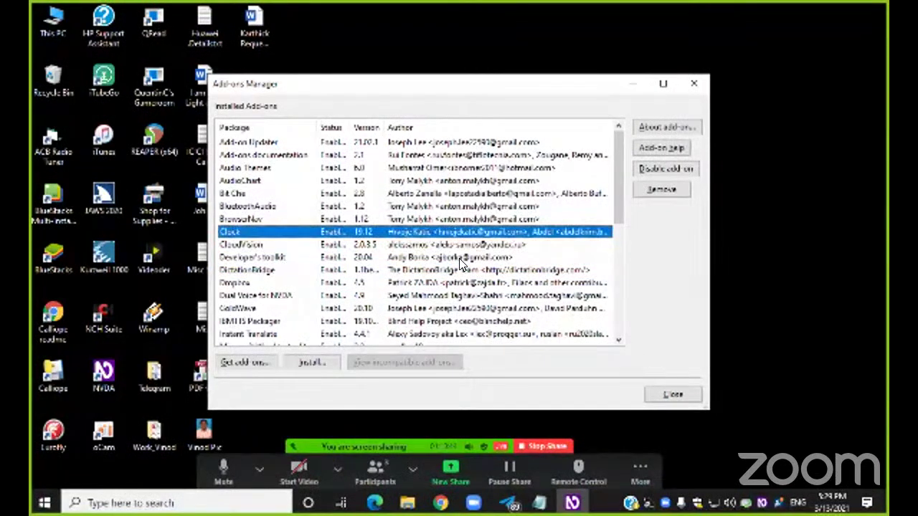
key(Home)
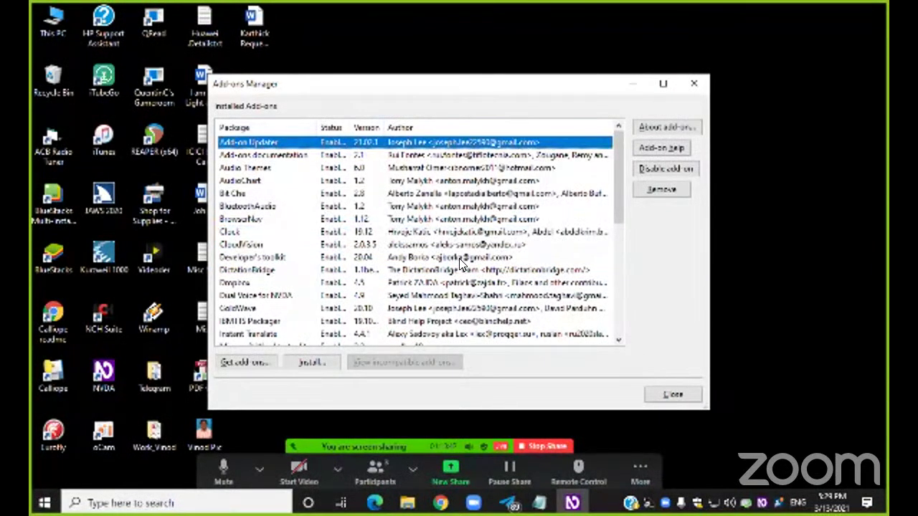
key(End)
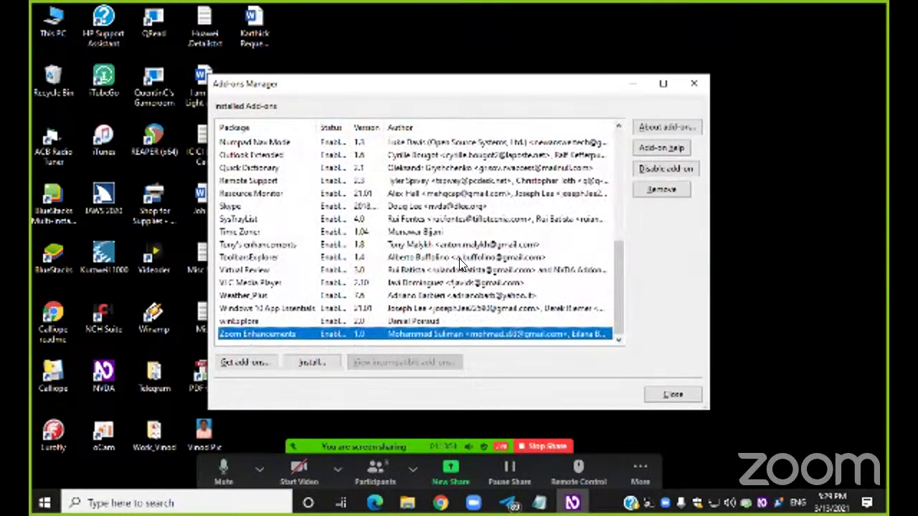
Go back through the installed add-ons to Dual Voice for NVDA, and close the Add-ons Manager
key(Up)
key(Up)
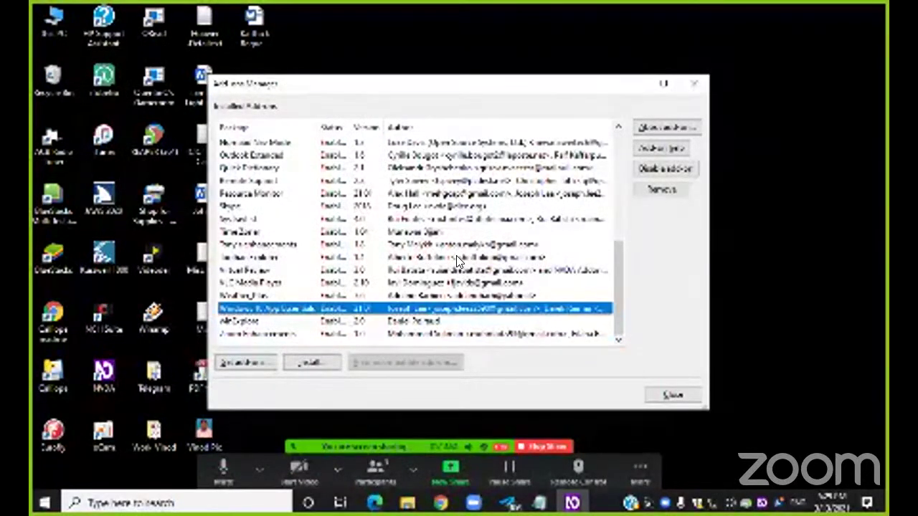
key(Up)
key(Up)
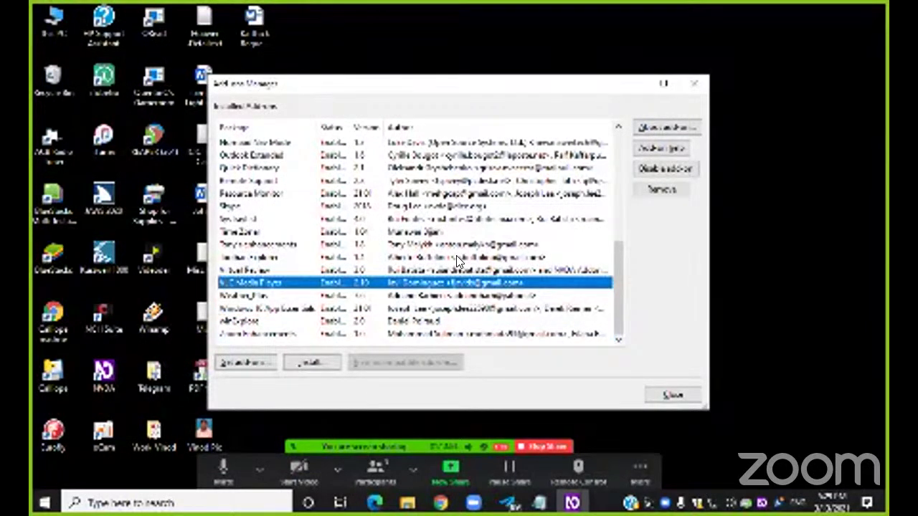
key(Up)
key(Up)
key(Up)
key(Up)
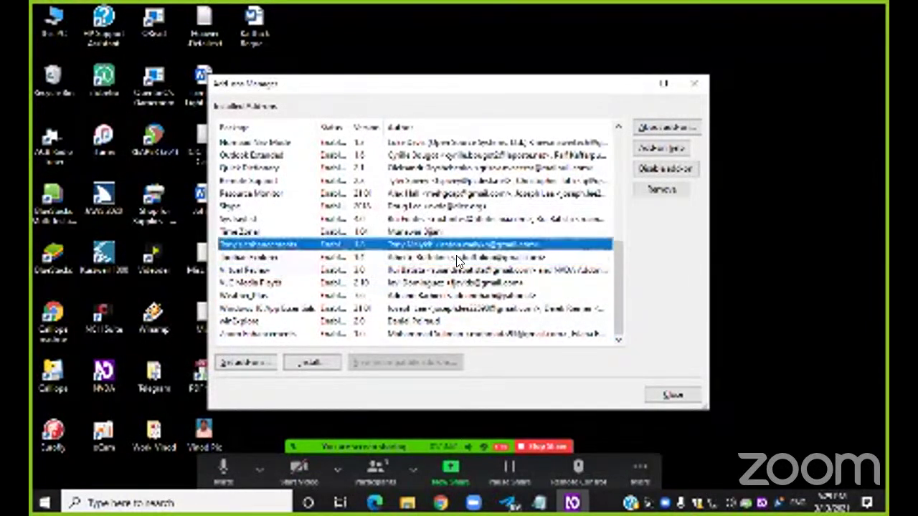
key(Up)
key(Up)
key(Up)
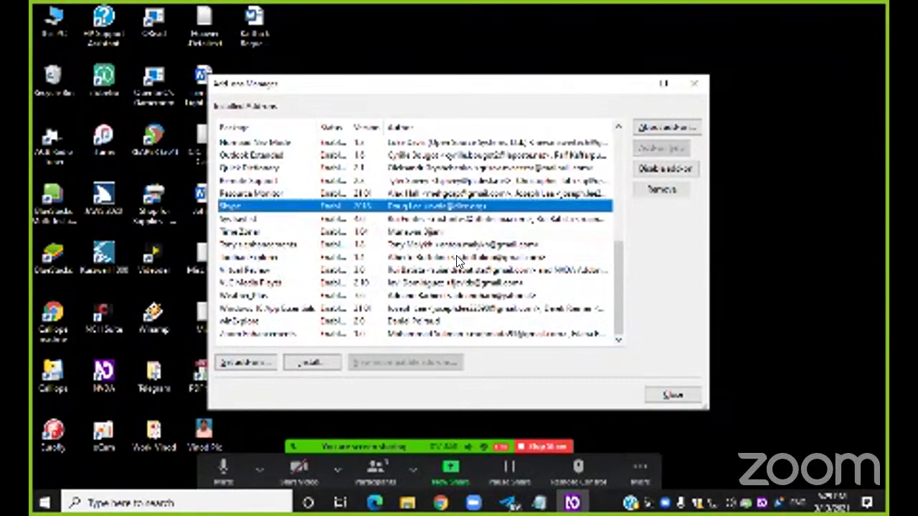
key(Up)
key(Up)
key(Up)
key(Up)
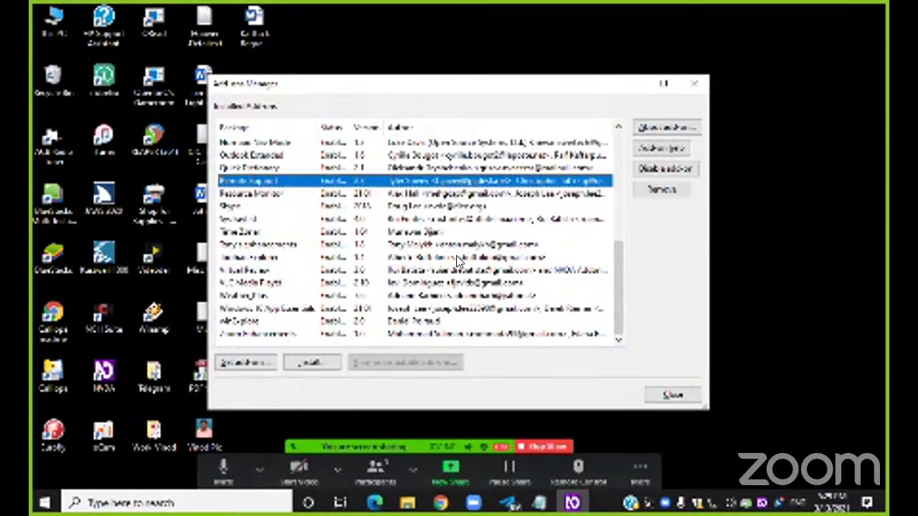
key(Up)
key(Up)
key(Up)
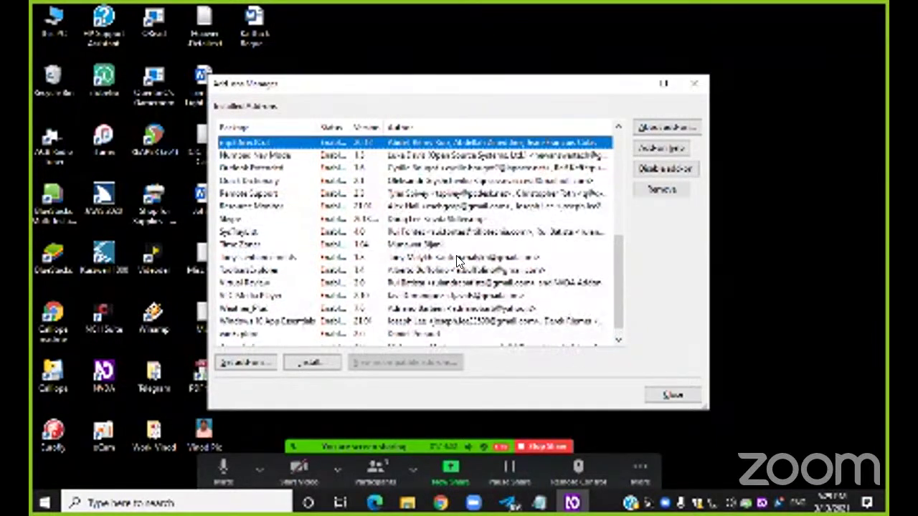
key(Up)
key(Up)
key(Up)
key(Up)
key(Up)
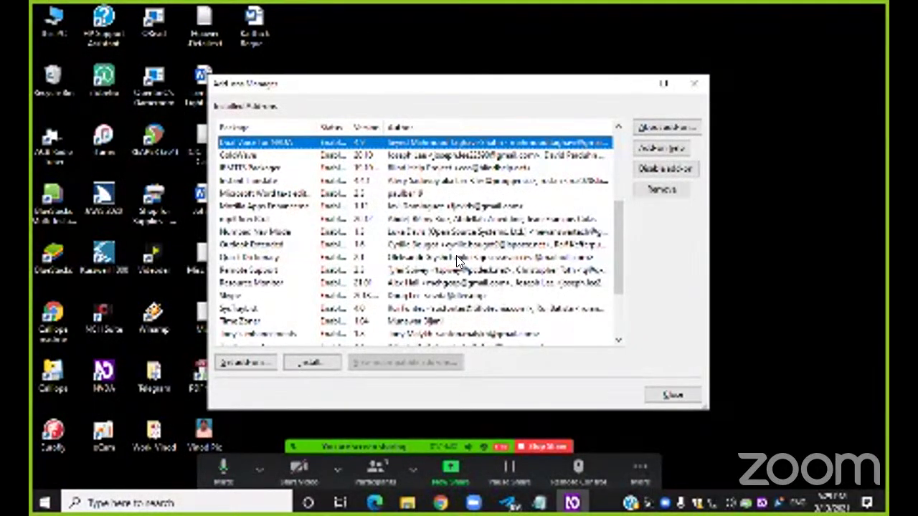
key(Escape)
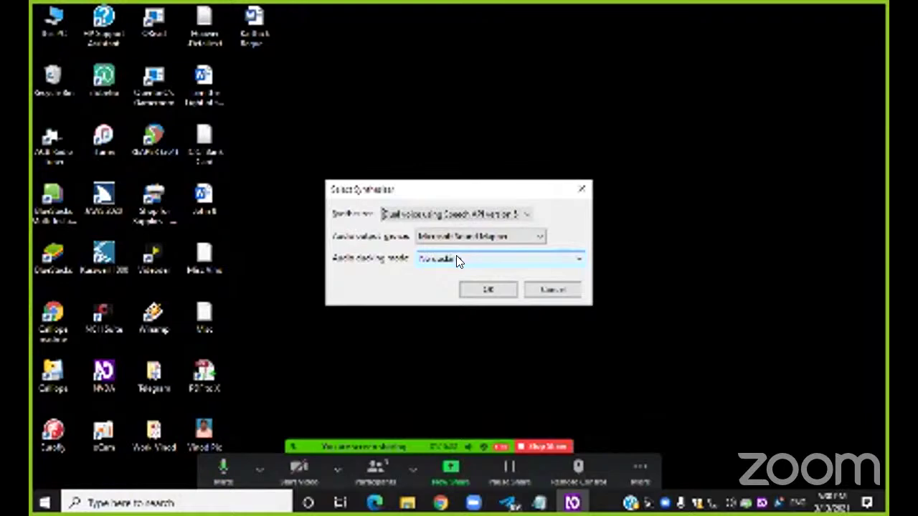
Confirm Dual voice using Speech API version 5 as the NVDA synthesizer, with Microsoft Sound Mapper output and no audio ducking
key(Return)
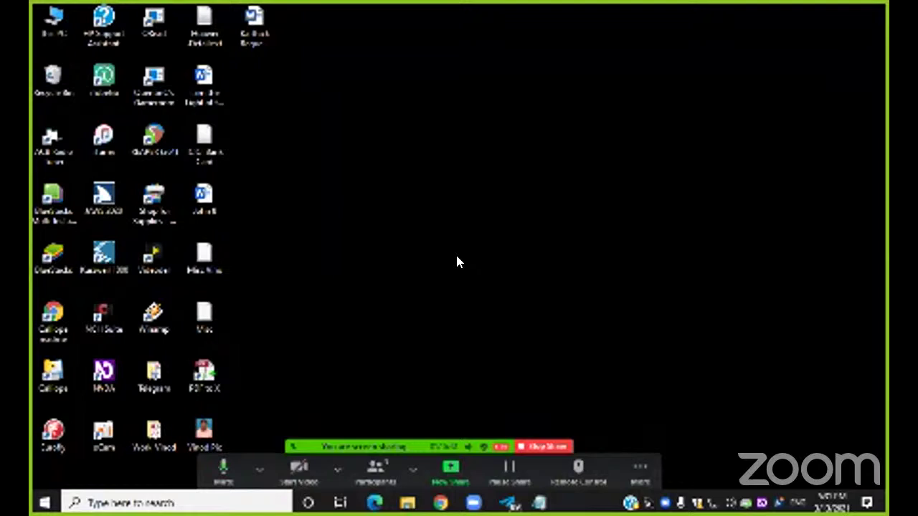
Open the settings of the Dual Voice add-on from NVDA
right_click(459, 262)
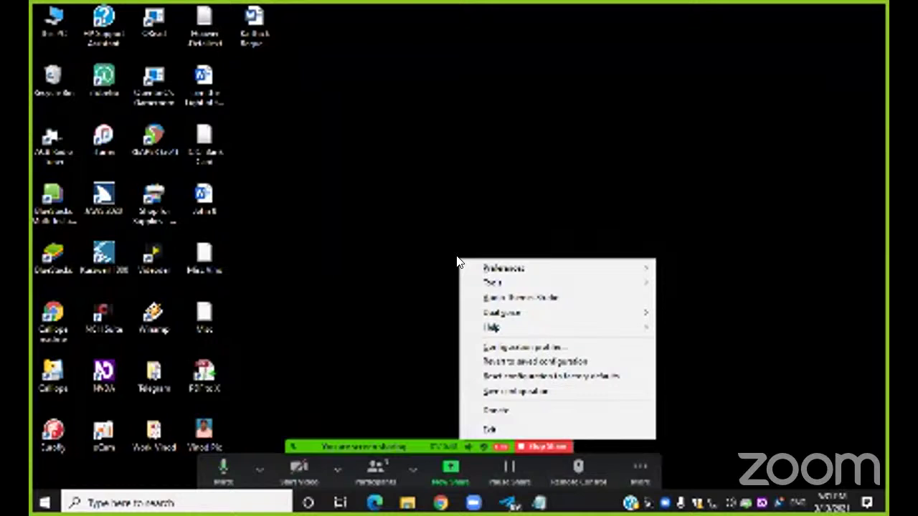
key(Down)
key(Down)
key(Down)
key(Down)
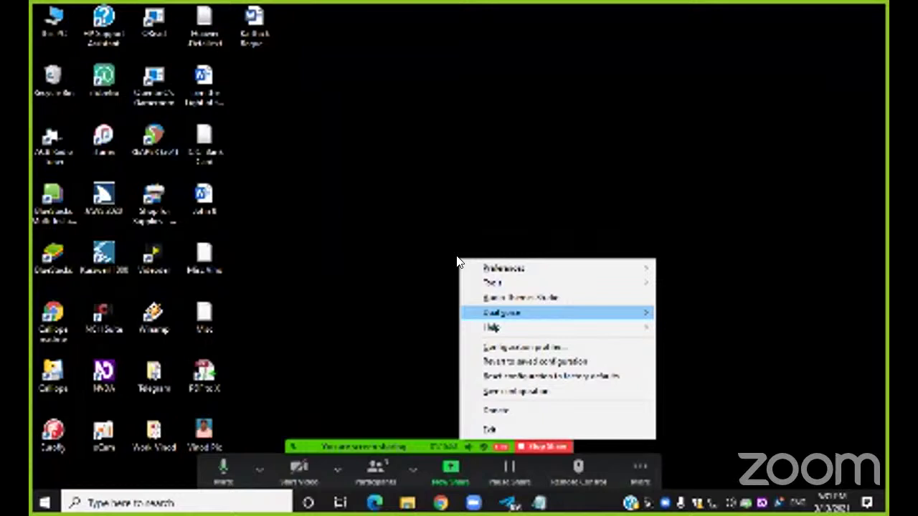
key(Right)
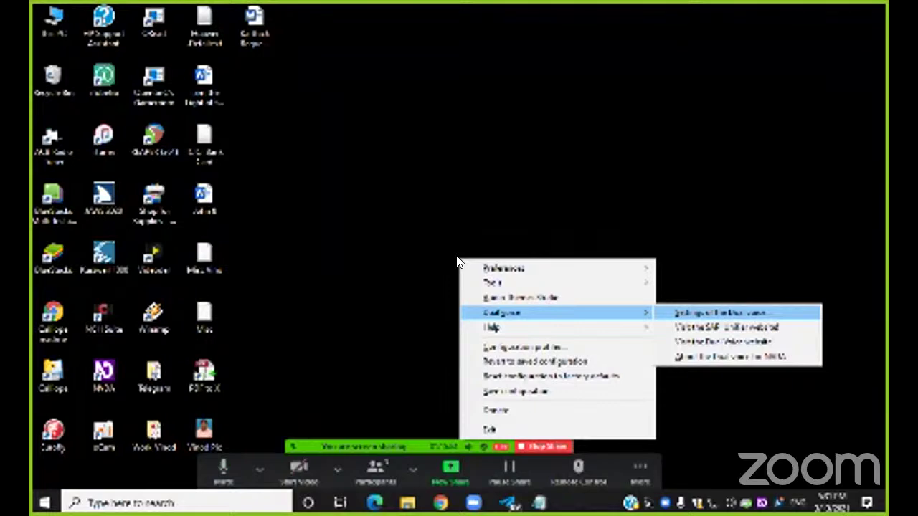
key(Return)
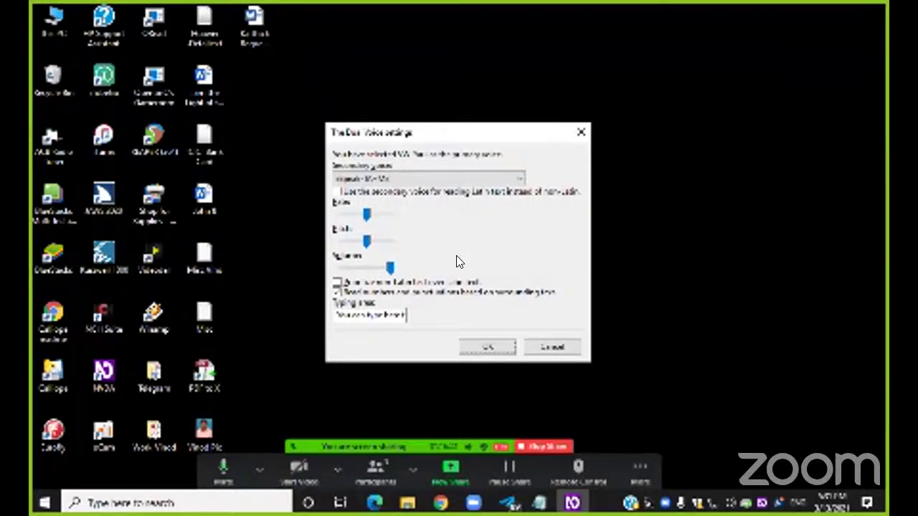
Review the Dual Voice secondary voice, Latin-text option, rate, pitch, volume, number-reading options and typing area, and accept the dialog
key(Tab)
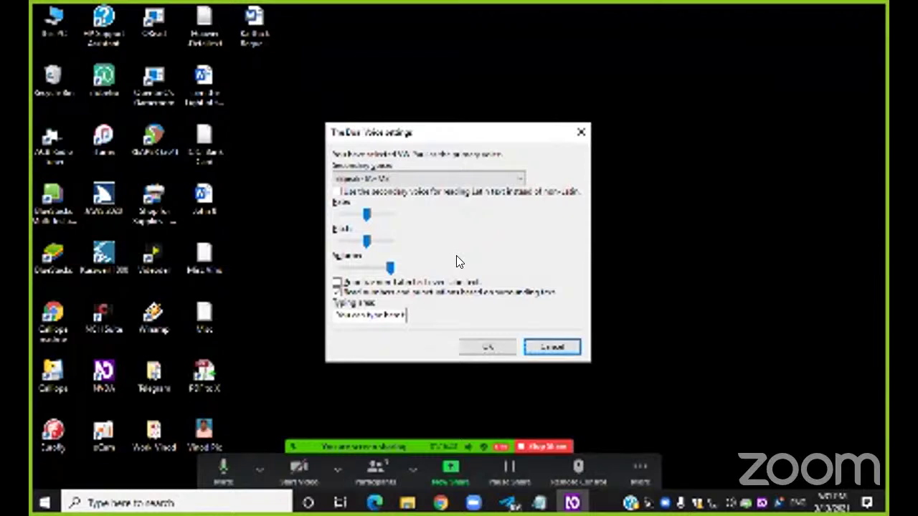
key(Tab)
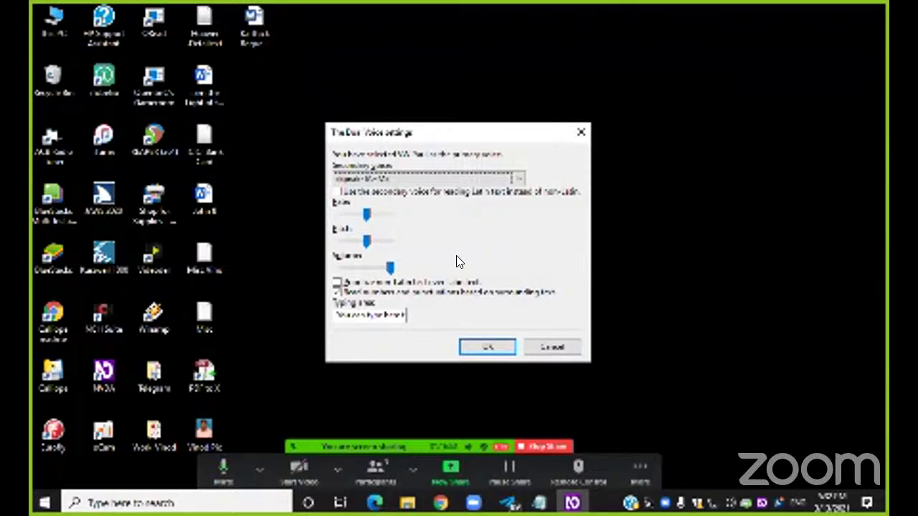
key(Tab)
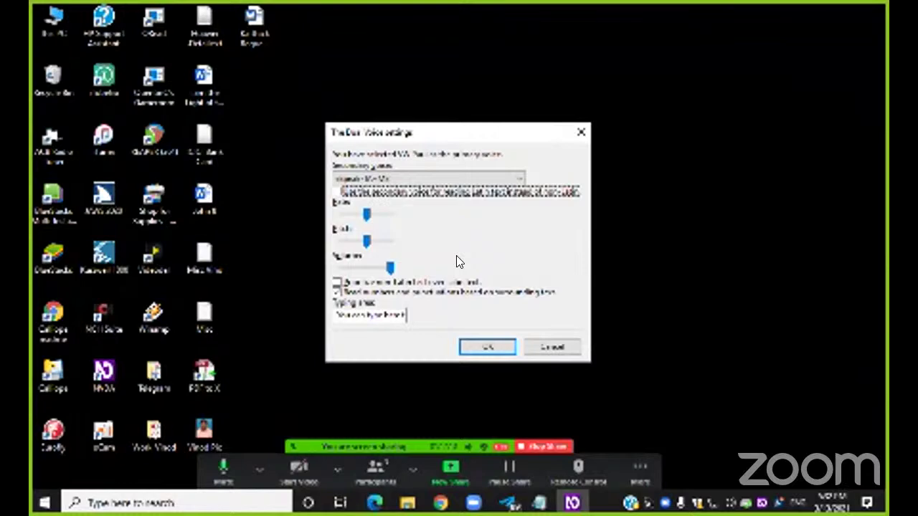
key(Tab)
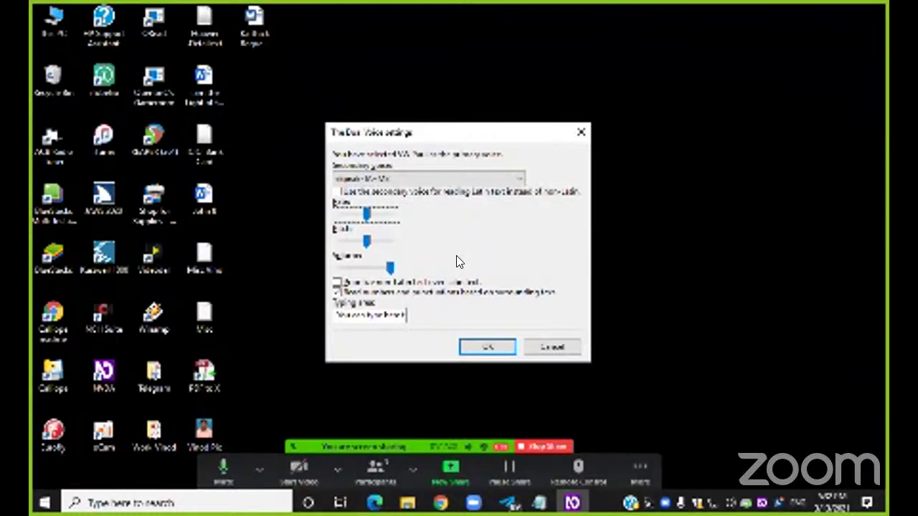
key(Tab)
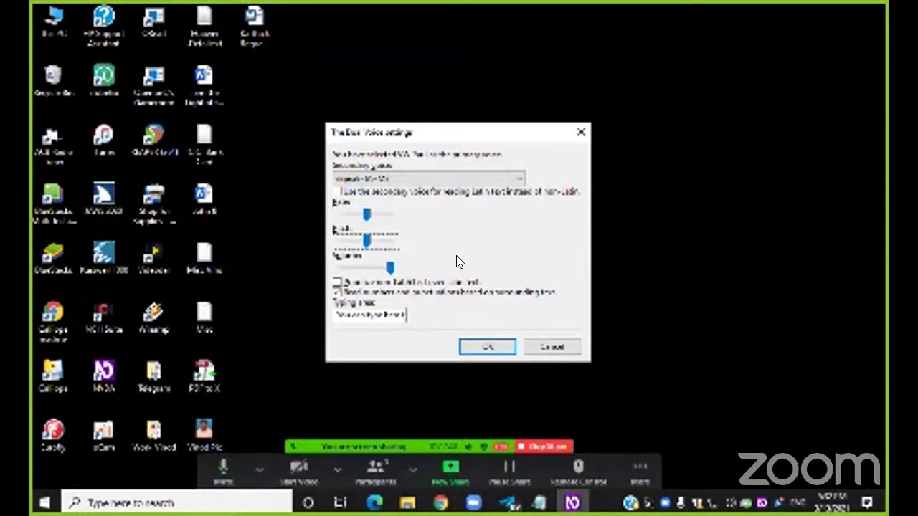
key(Tab)
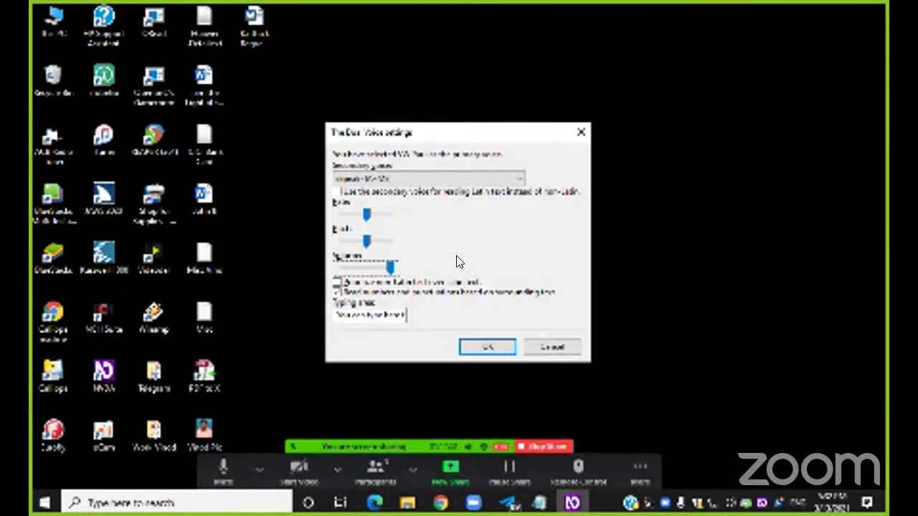
key(Tab)
key(shift+Tab)
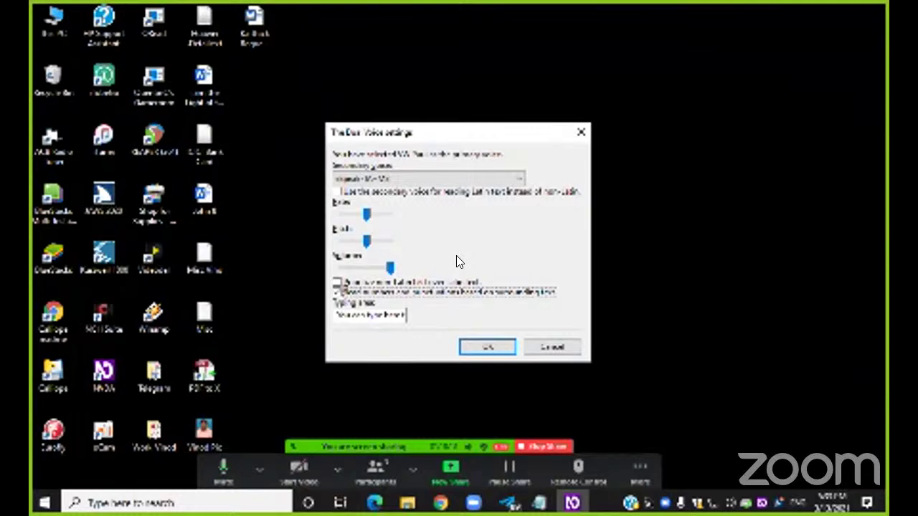
key(Tab)
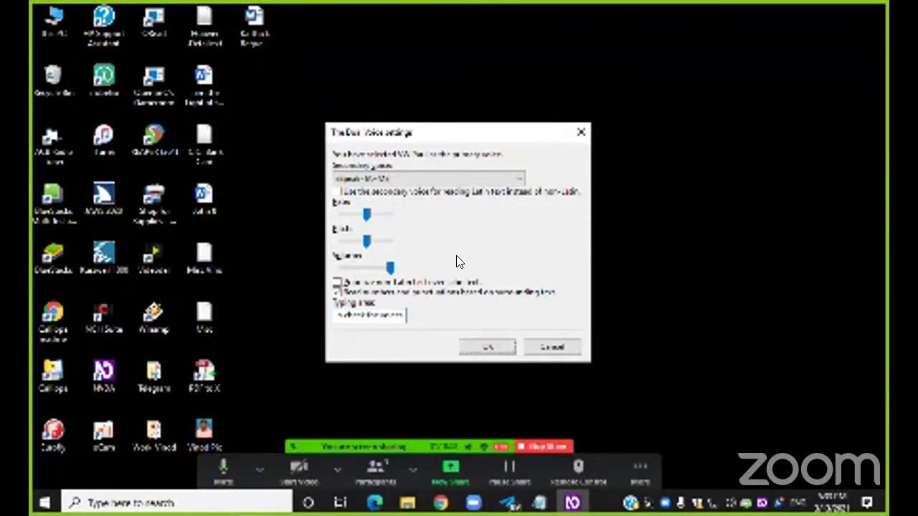
key(Return)
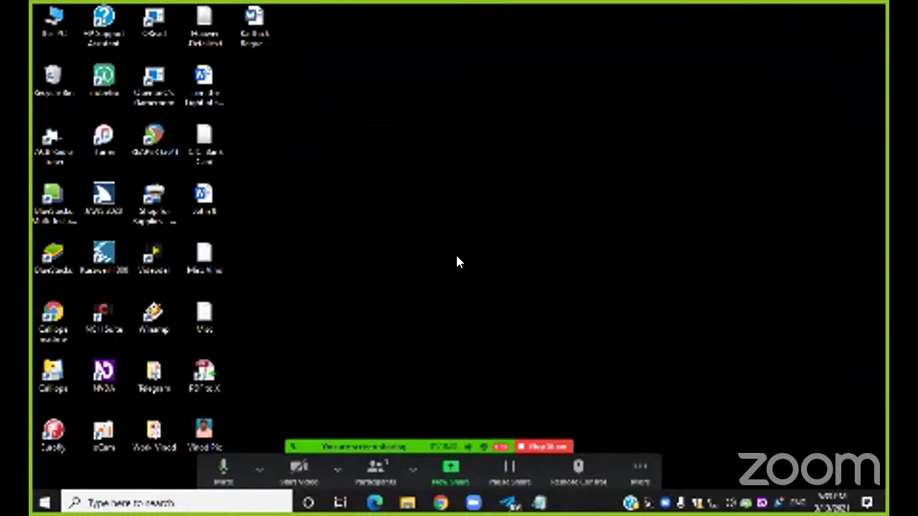